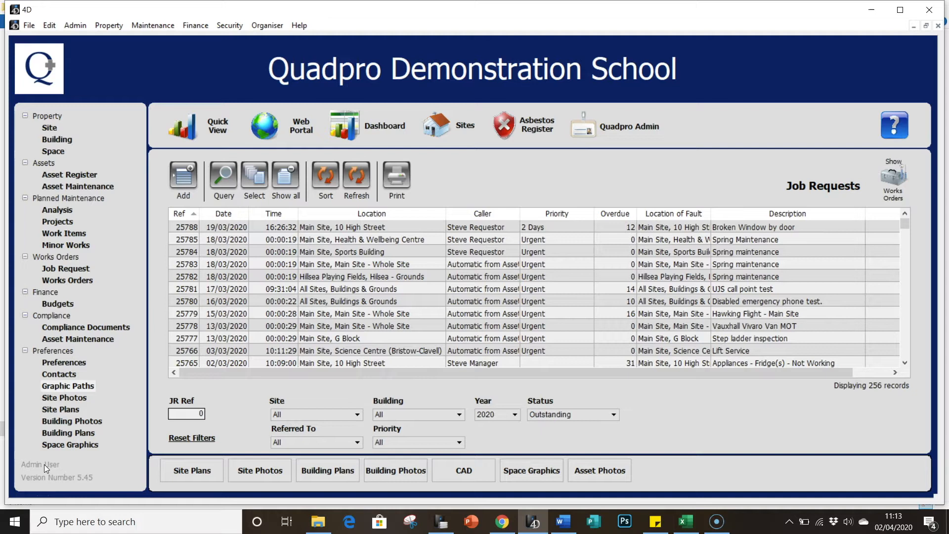
- Open the asset register, sort by code, and open the Fridge Freezer - Commercial asset
{"action": "left_click", "coordinate": [72, 176]}
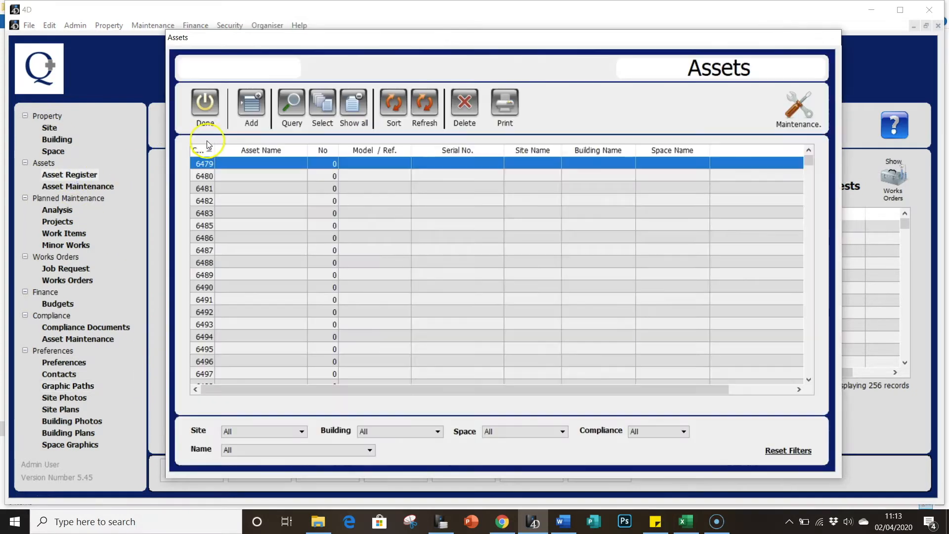
{"action": "left_click", "coordinate": [202, 150]}
{"action": "double_click", "coordinate": [219, 164]}
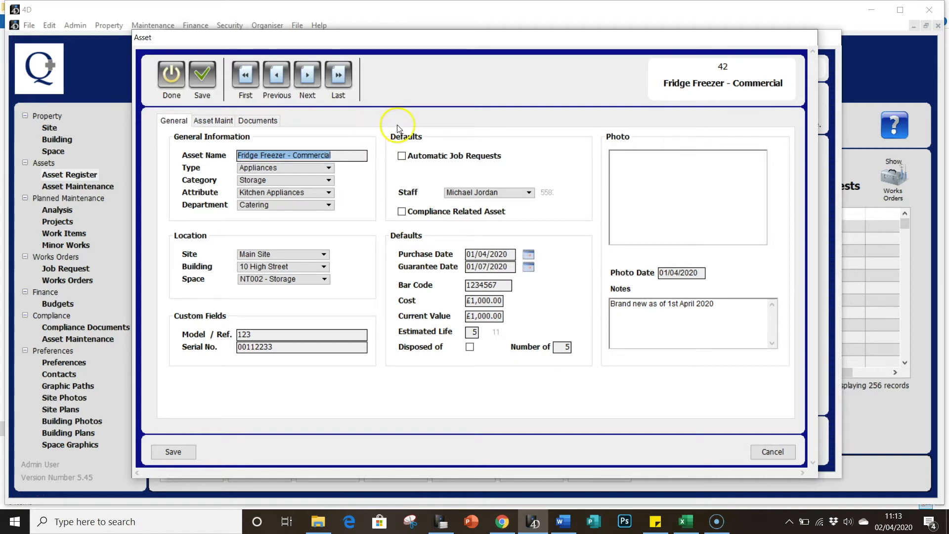
- Enable Automatic Job Requests for the asset and start a new asset maintenance record
{"action": "left_click", "coordinate": [402, 157]}
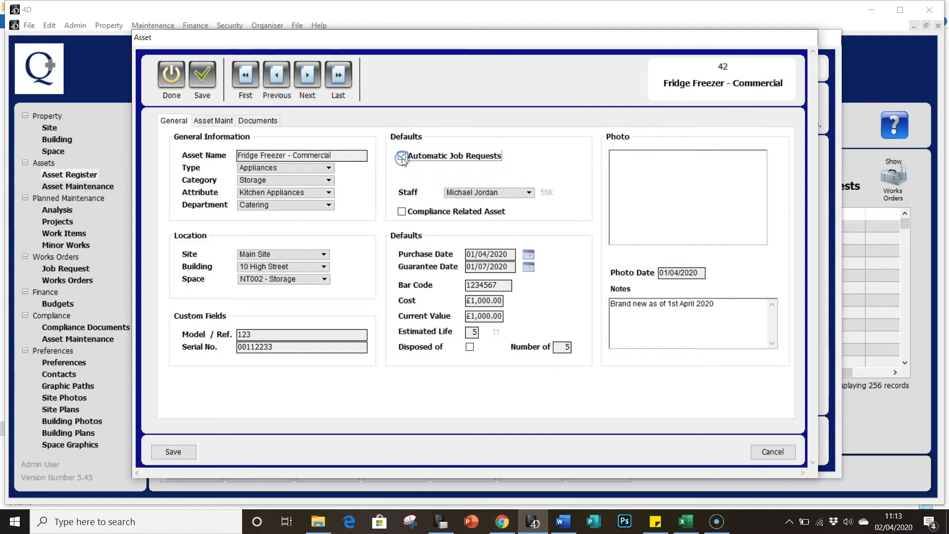
{"action": "left_click", "coordinate": [229, 122]}
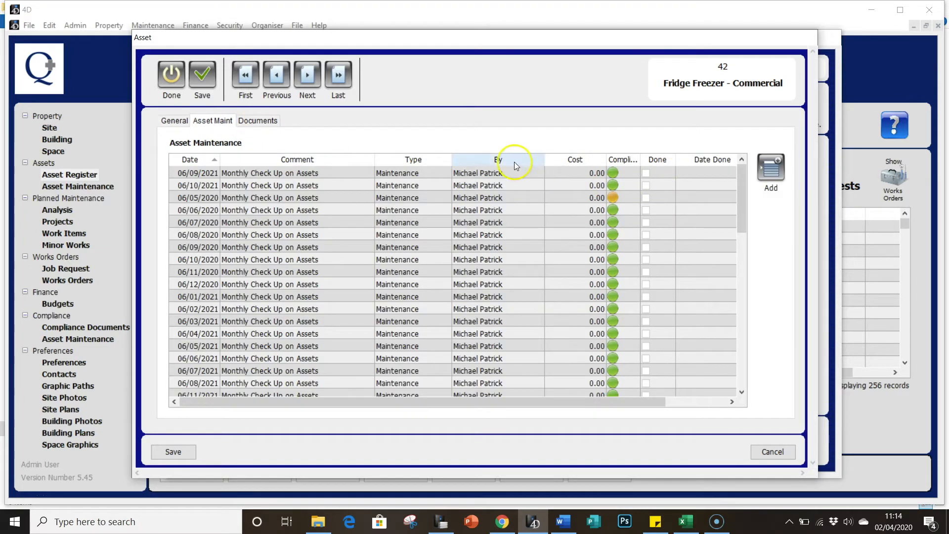
{"action": "left_click", "coordinate": [771, 168]}
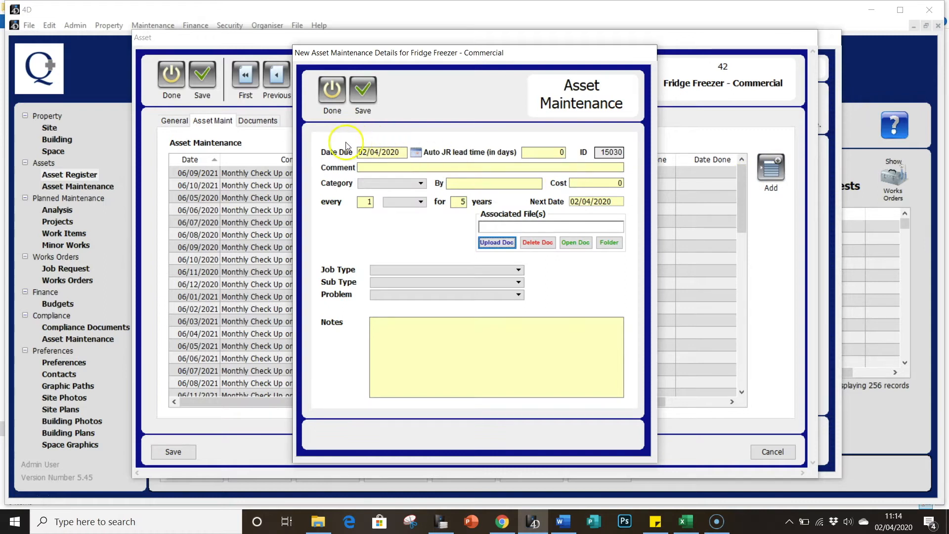
- Set the auto job request lead time to 7 days
{"action": "left_click", "coordinate": [392, 149]}
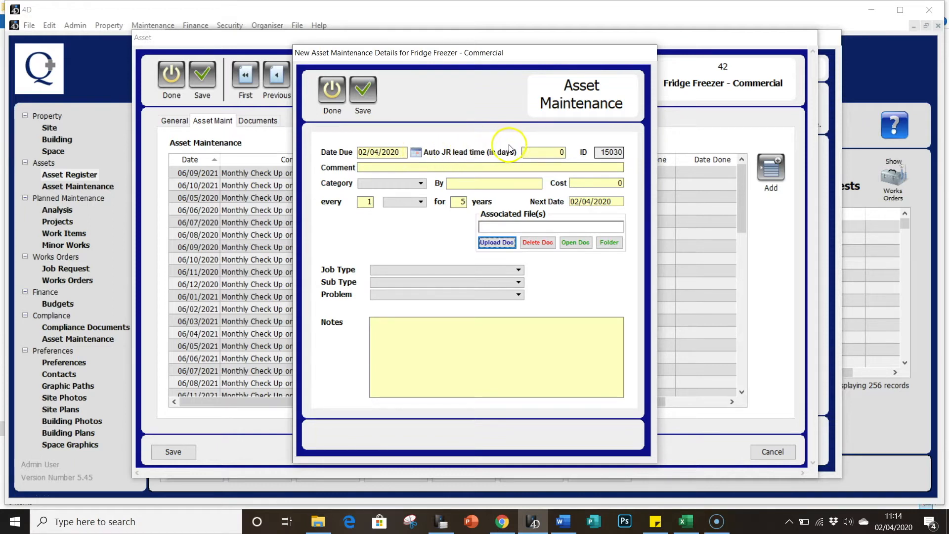
{"action": "left_click", "coordinate": [527, 155]}
{"action": "left_click", "coordinate": [528, 156]}
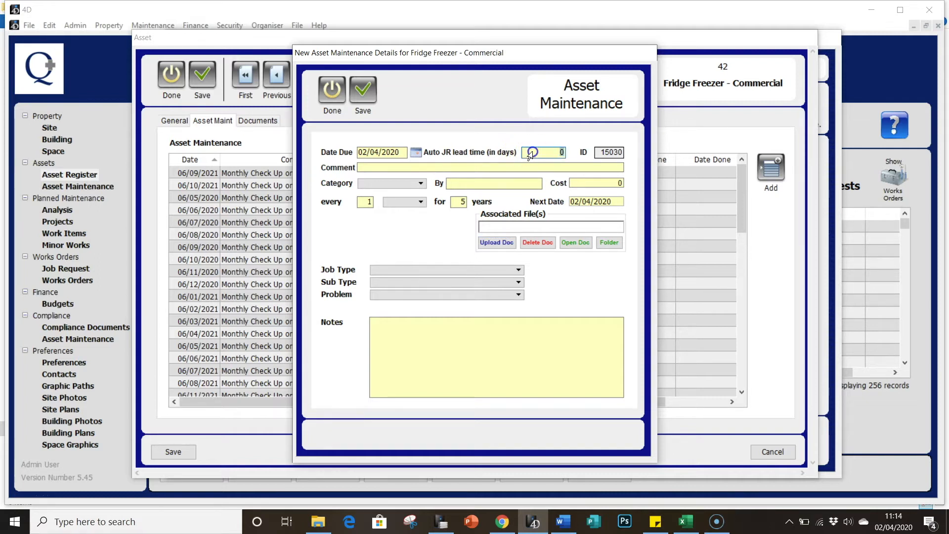
{"action": "type", "text": "7"}
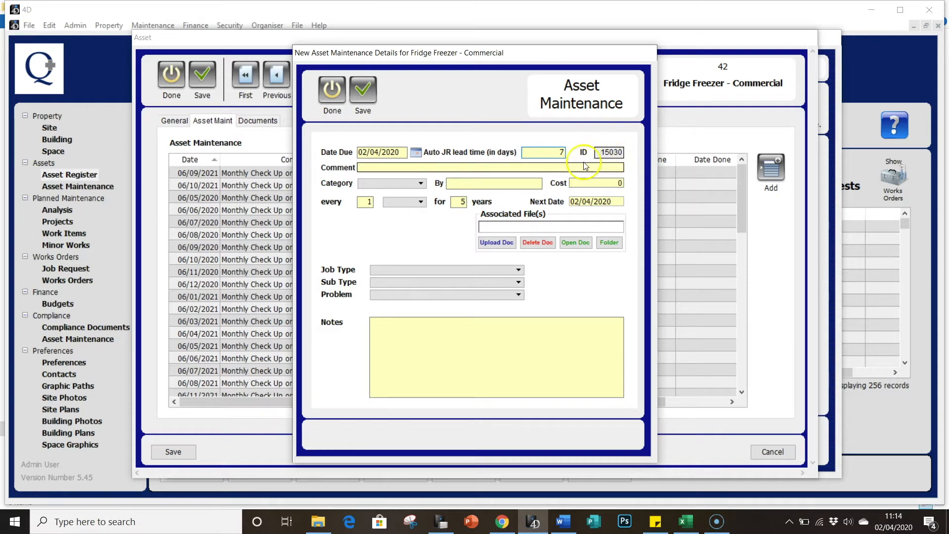
- Enter the maintenance comment "Yearly Service"
{"action": "left_click", "coordinate": [456, 168]}
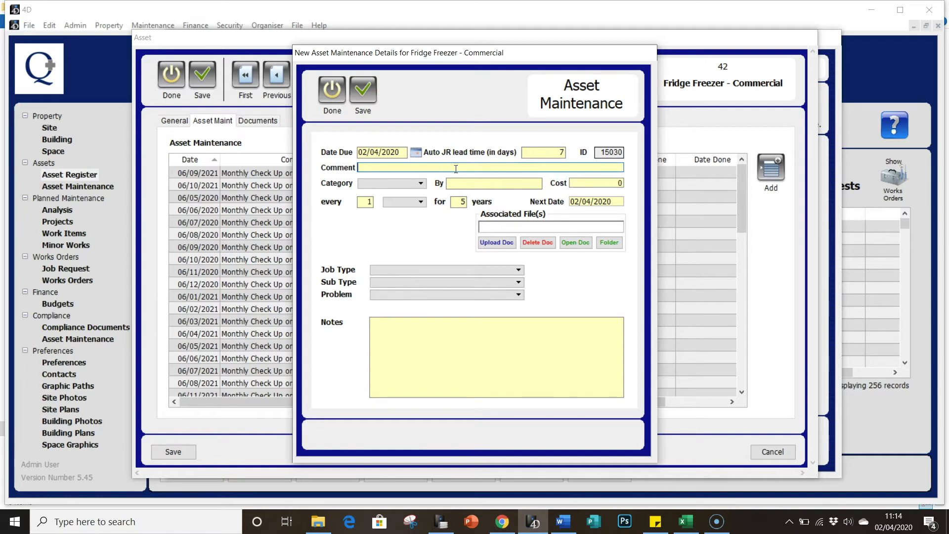
{"action": "type", "text": "Yearly Service"}
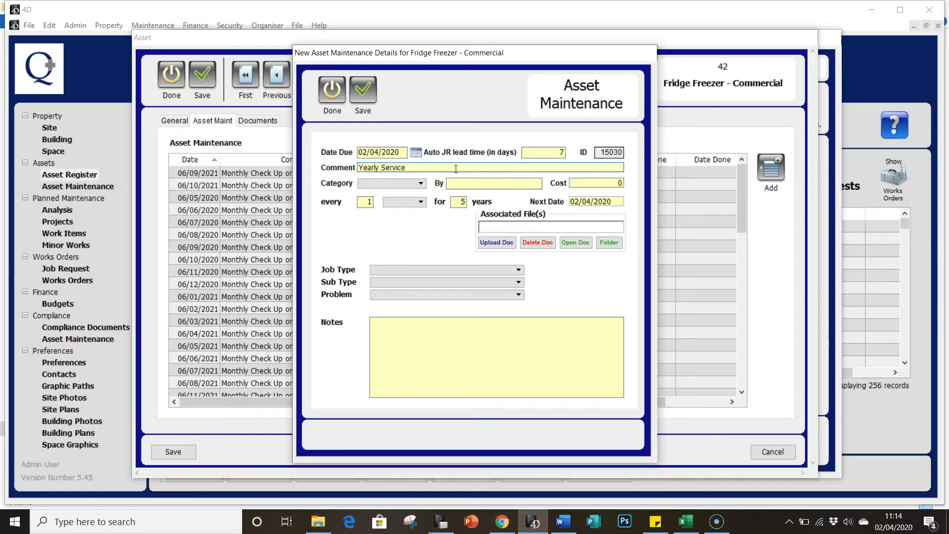
- Set the category to Service and the By field to "Maintenance Team"
{"action": "left_click", "coordinate": [420, 183]}
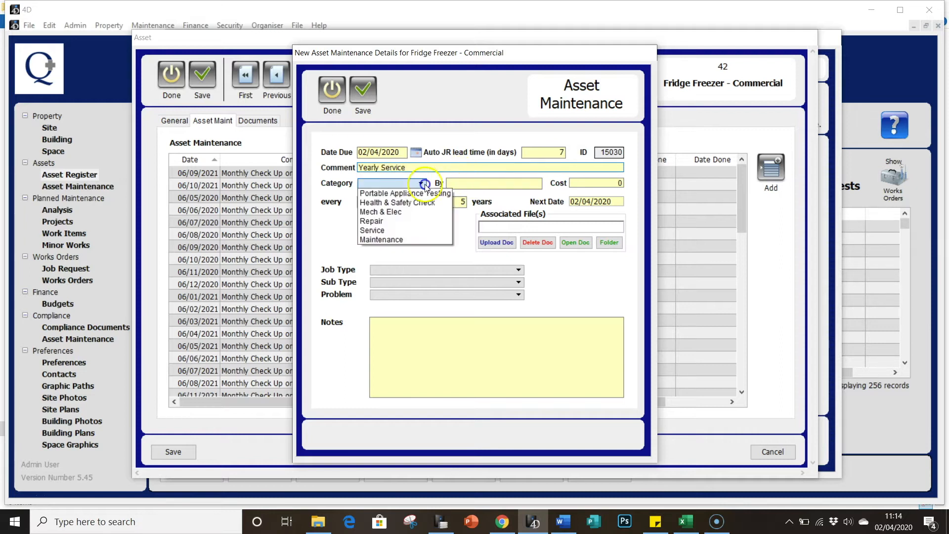
{"action": "left_click", "coordinate": [417, 231]}
{"action": "left_click", "coordinate": [453, 183]}
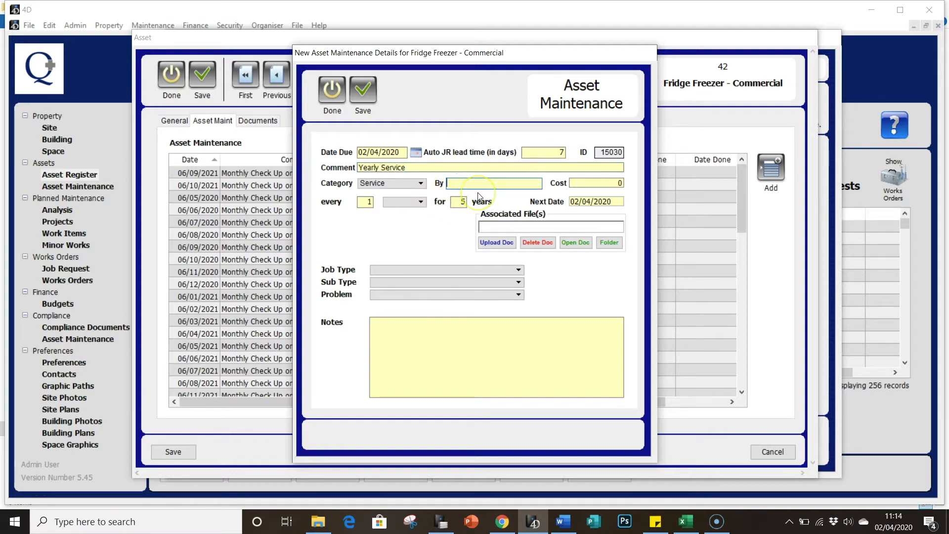
{"action": "type", "text": "Maintenance Team"}
- Set the maintenance to recur every 1 Year
{"action": "left_click", "coordinate": [604, 186]}
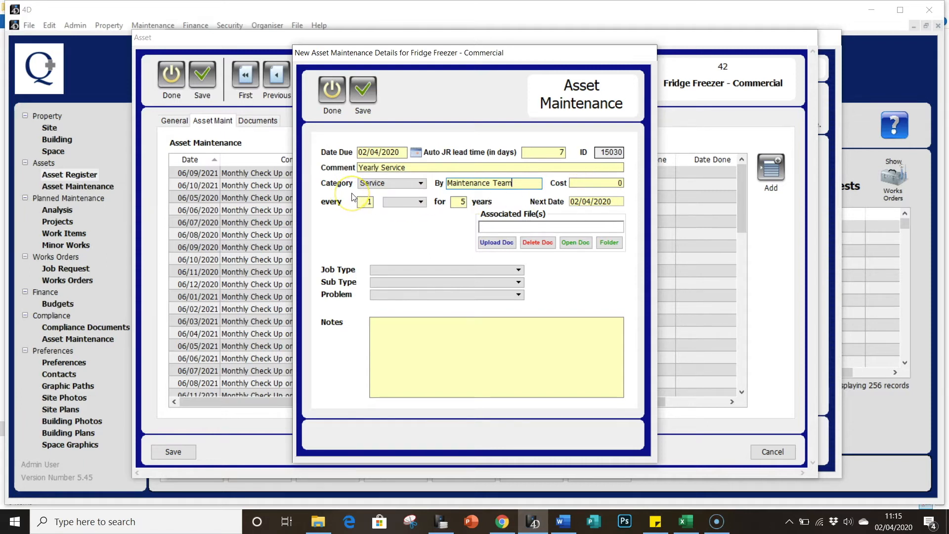
{"action": "left_click", "coordinate": [396, 203]}
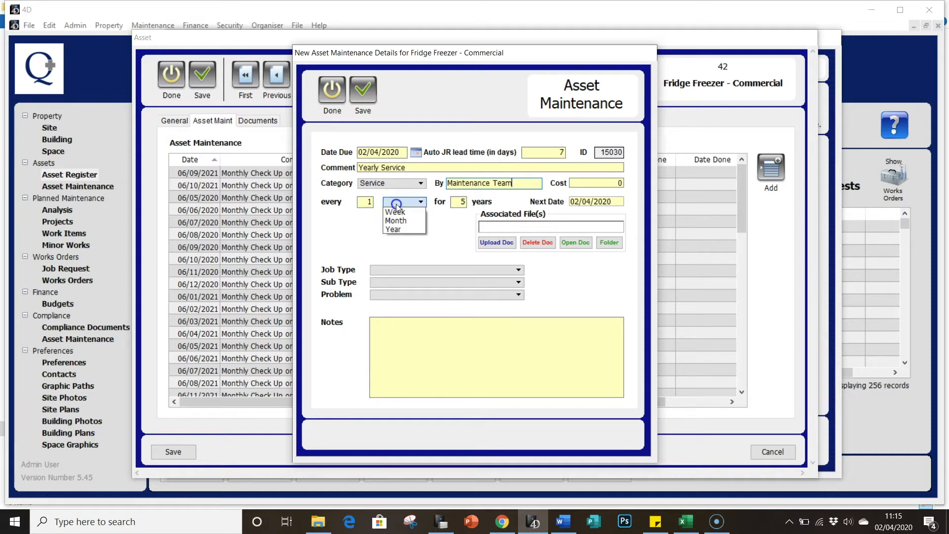
{"action": "left_click", "coordinate": [403, 230]}
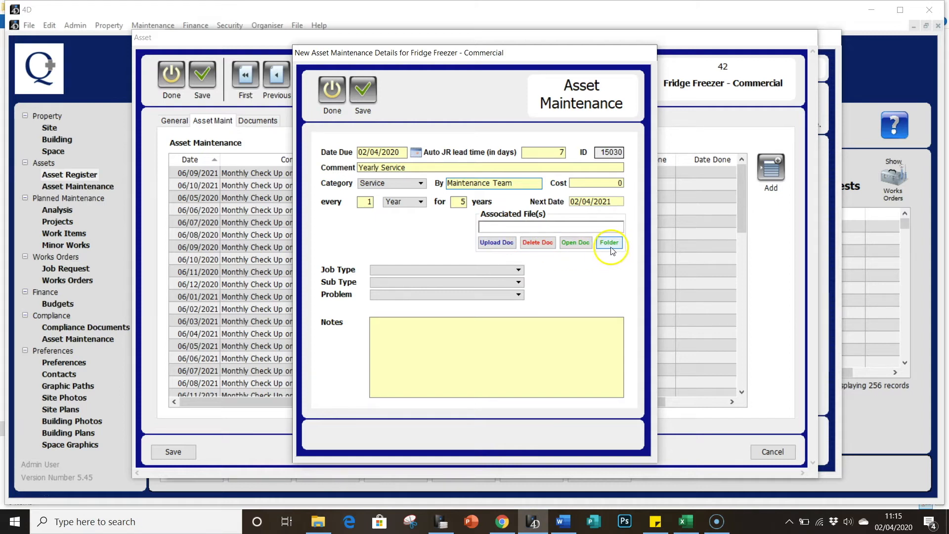
- Set the job type to Appliances, sub type to Fridge(s), and problem to Not Working
{"action": "left_click", "coordinate": [445, 268]}
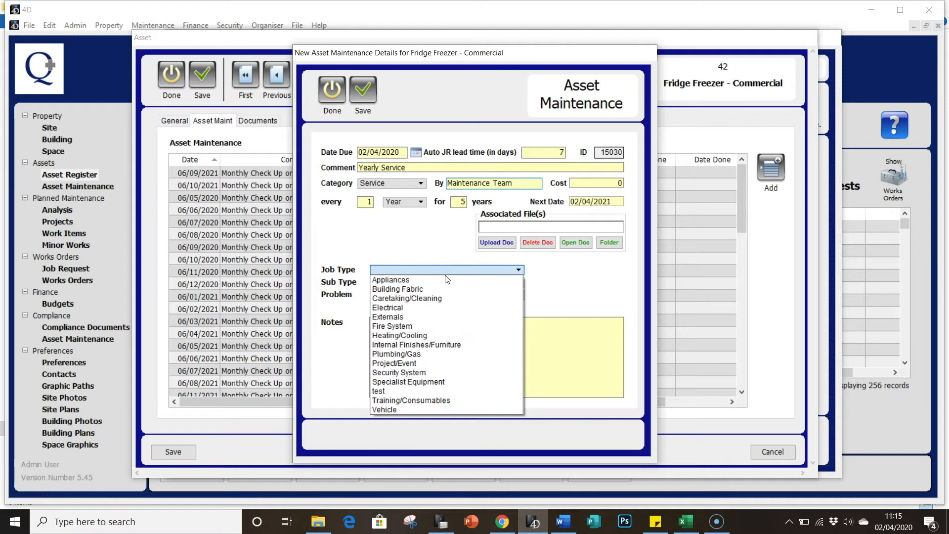
{"action": "left_click", "coordinate": [445, 279]}
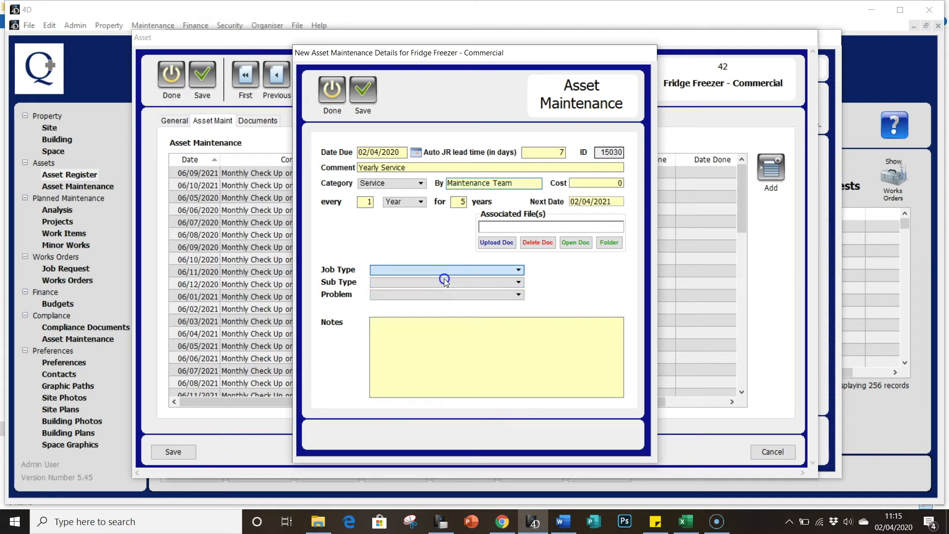
{"action": "left_click", "coordinate": [445, 282]}
{"action": "left_click", "coordinate": [445, 292]}
{"action": "left_click", "coordinate": [442, 294]}
{"action": "left_click", "coordinate": [440, 303]}
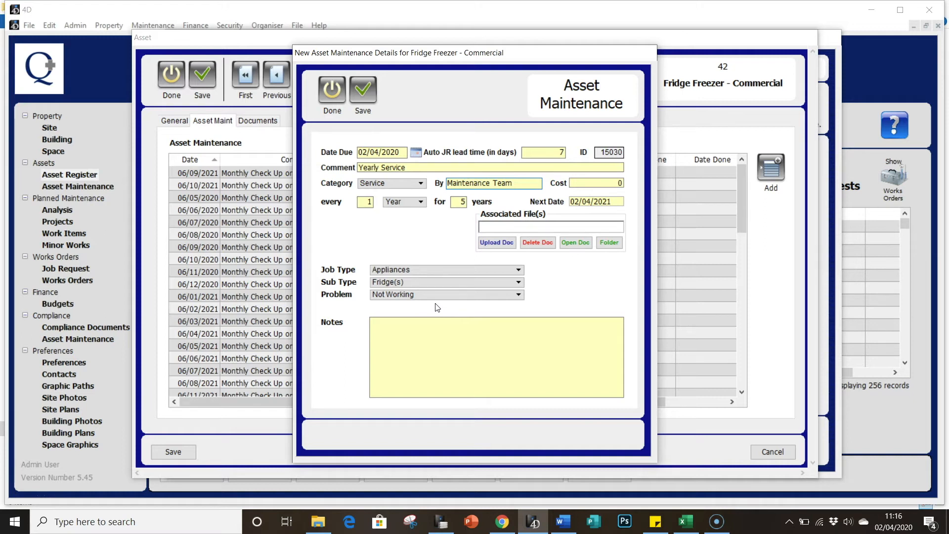
- Add the note "Please contact catering before completing"
{"action": "left_click", "coordinate": [413, 319]}
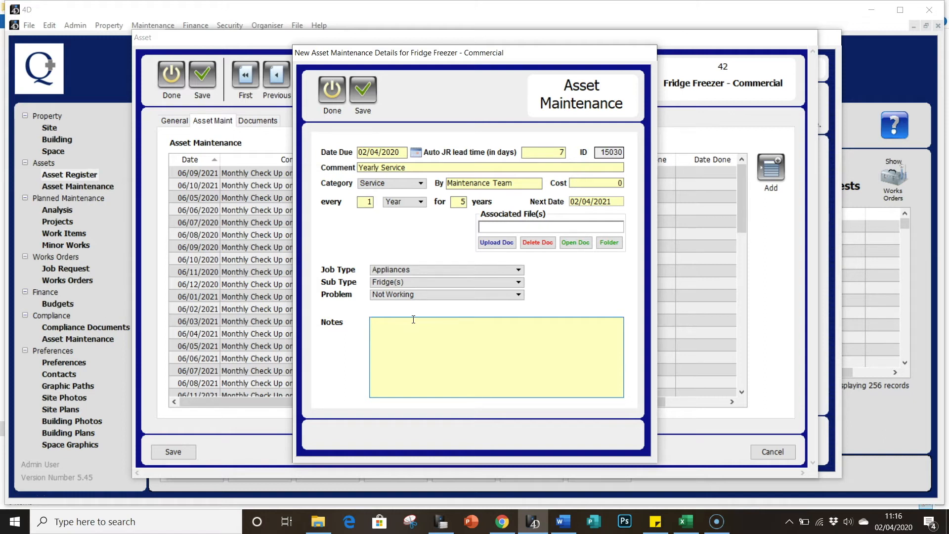
{"action": "type", "text": "Please contact catering be"}
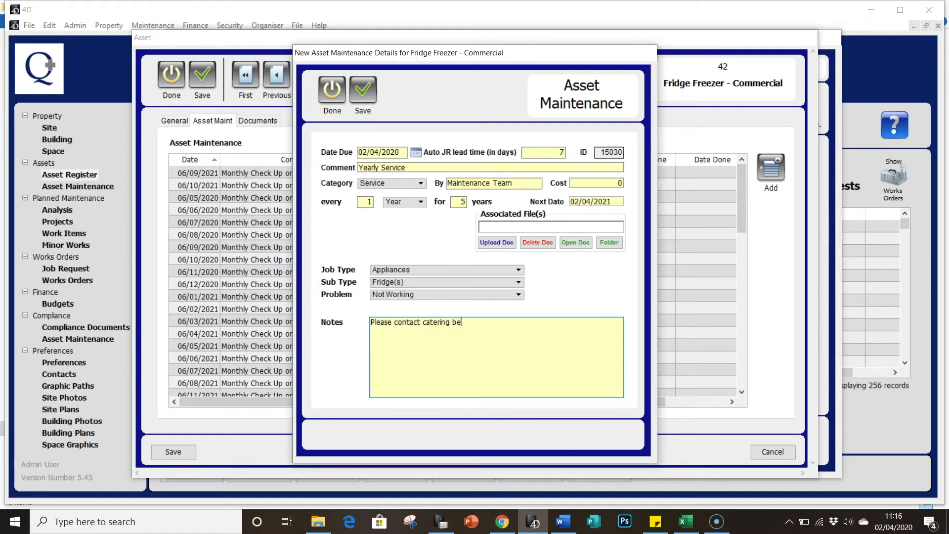
{"action": "type", "text": "fore completing"}
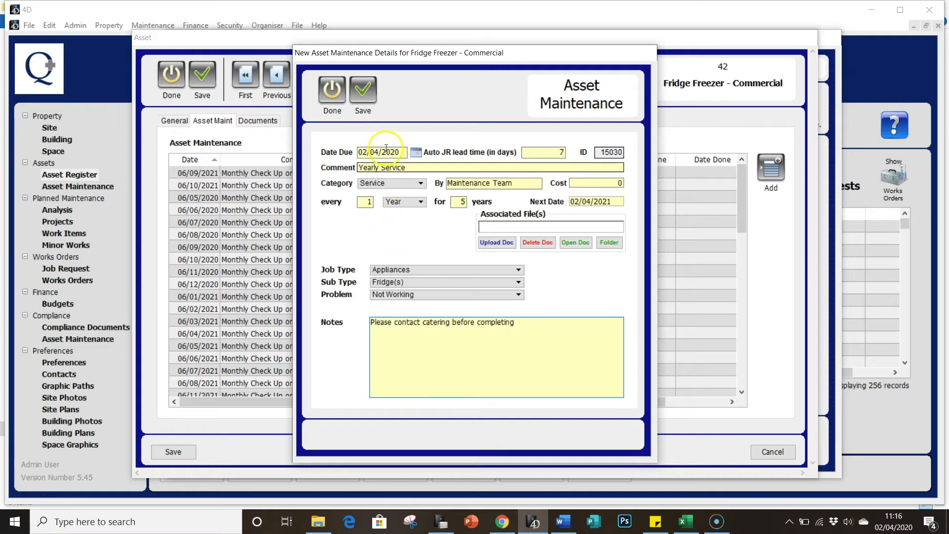
- Save the maintenance record and the asset, and close the assets list
{"action": "left_click", "coordinate": [364, 99]}
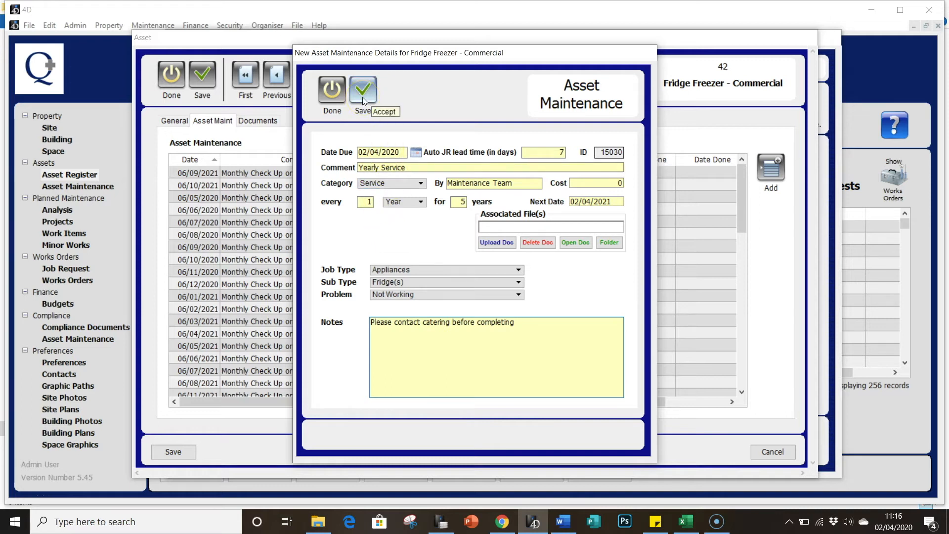
{"action": "left_click", "coordinate": [363, 99]}
{"action": "left_click", "coordinate": [409, 130]}
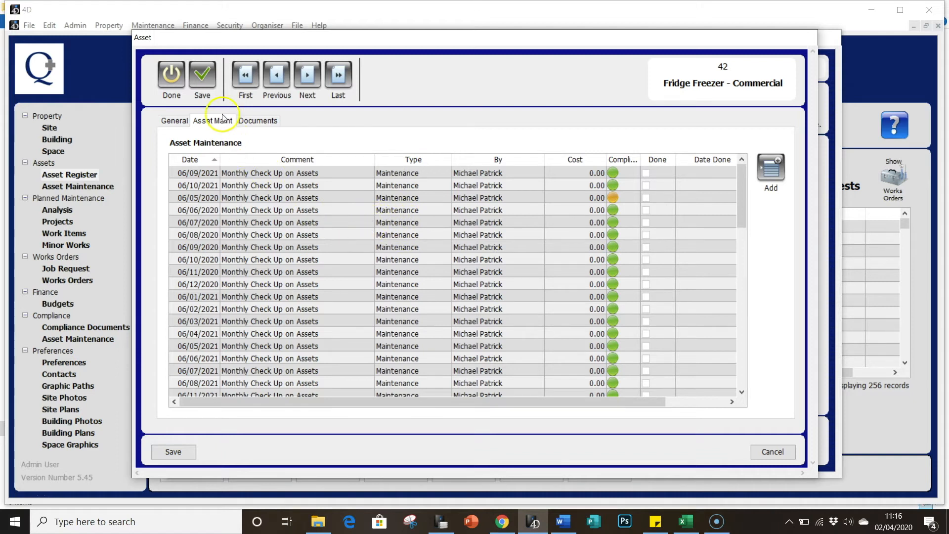
{"action": "left_click", "coordinate": [205, 89]}
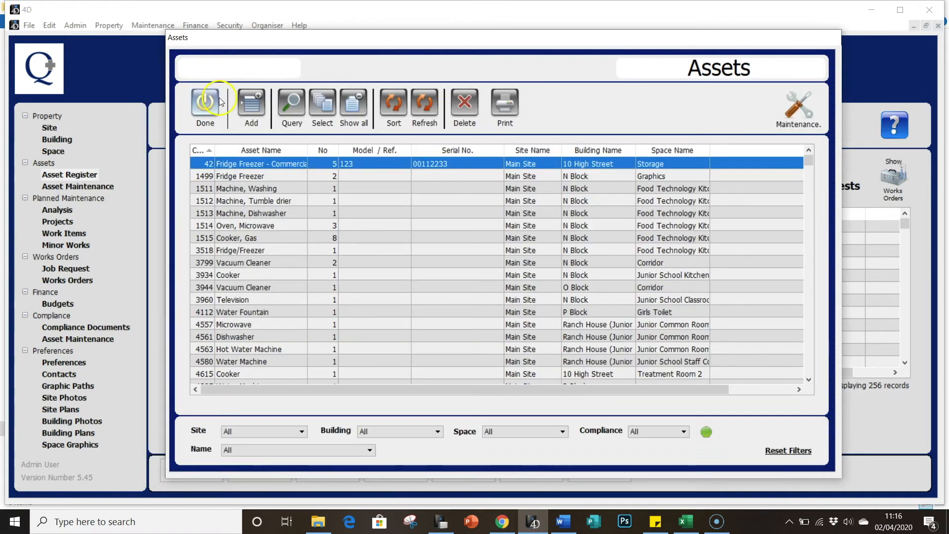
{"action": "left_click", "coordinate": [206, 103]}
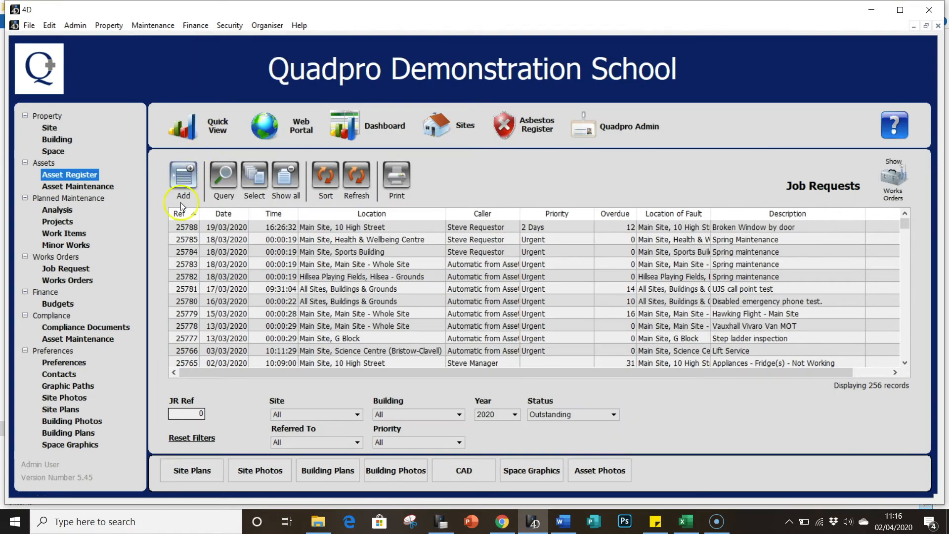
- Open the job request list and open job request 25783 for Spring maintenance
{"action": "left_click", "coordinate": [89, 270]}
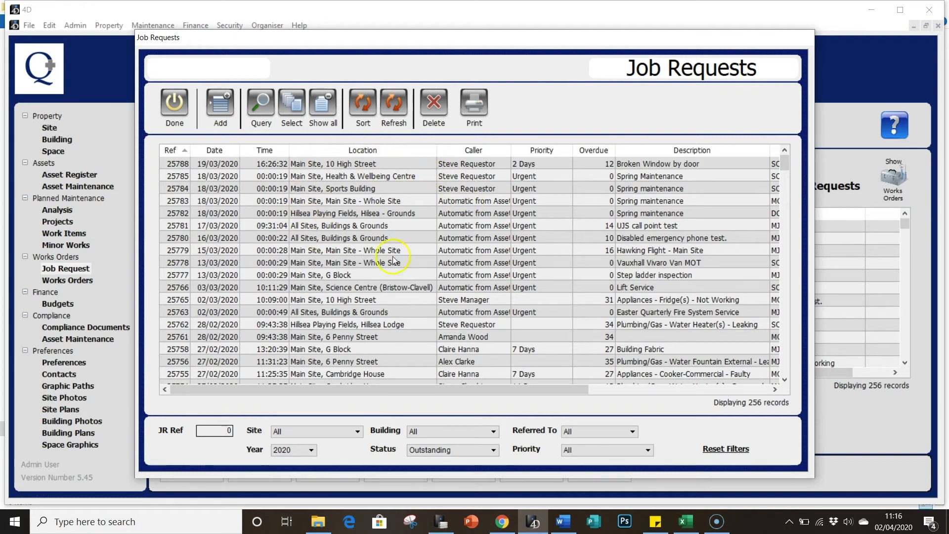
{"action": "left_click", "coordinate": [476, 203]}
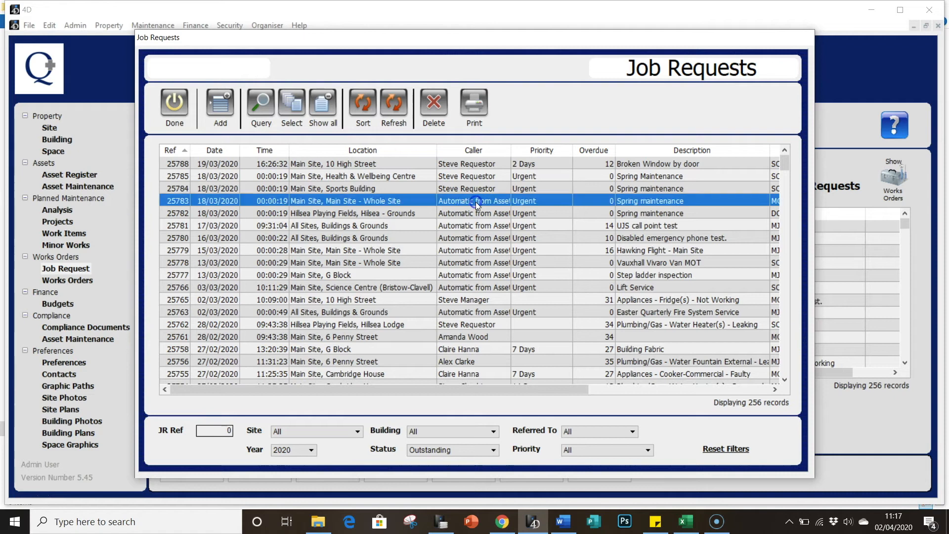
{"action": "left_click", "coordinate": [442, 204]}
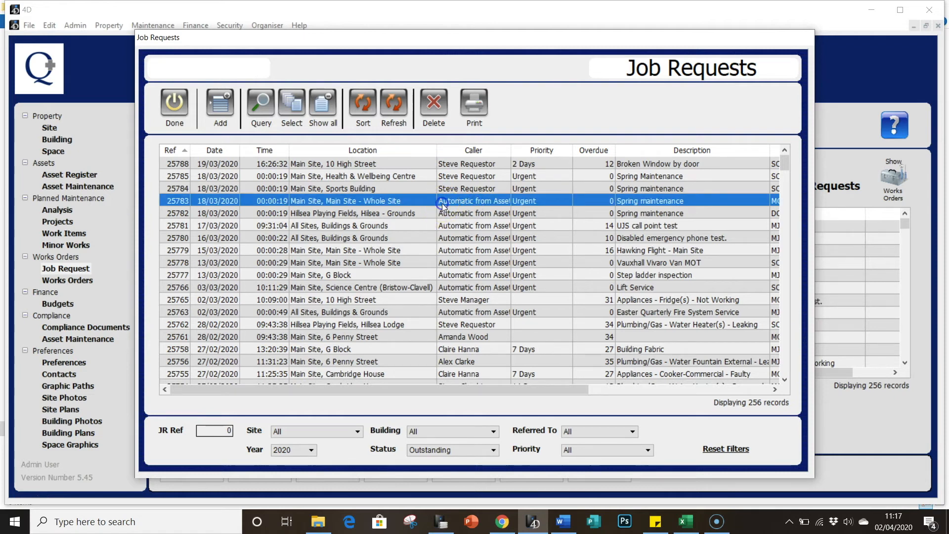
{"action": "left_click", "coordinate": [443, 203]}
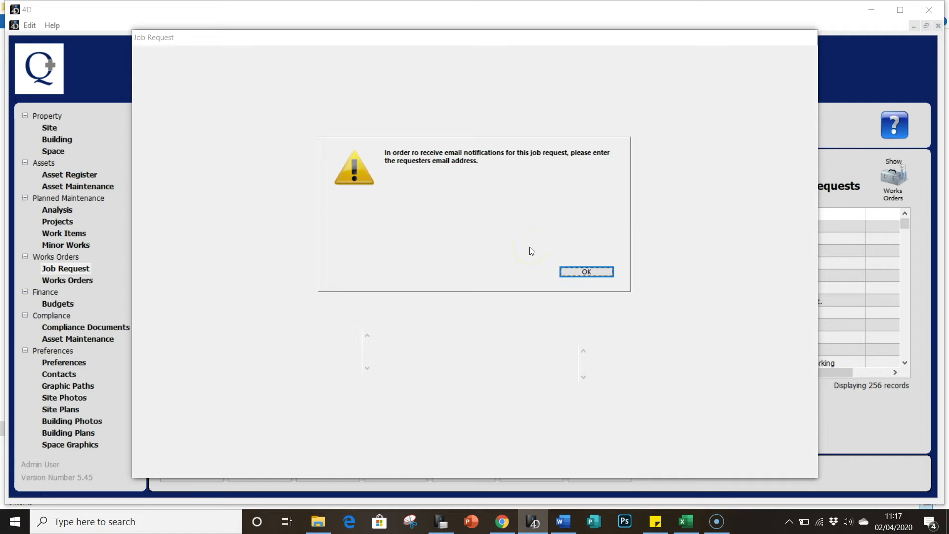
- Dismiss the requester email notice and cancel adding a requester email address
{"action": "left_click", "coordinate": [566, 262]}
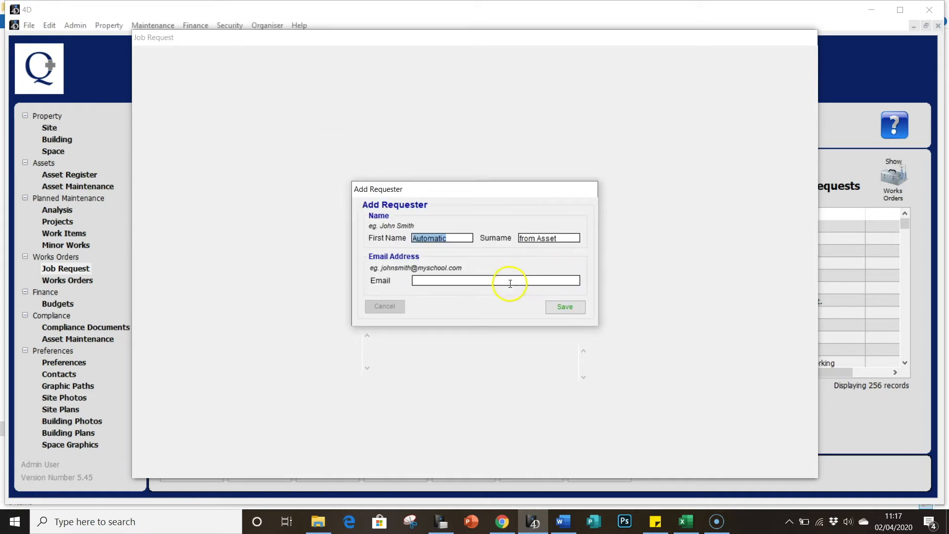
{"action": "left_click", "coordinate": [489, 284]}
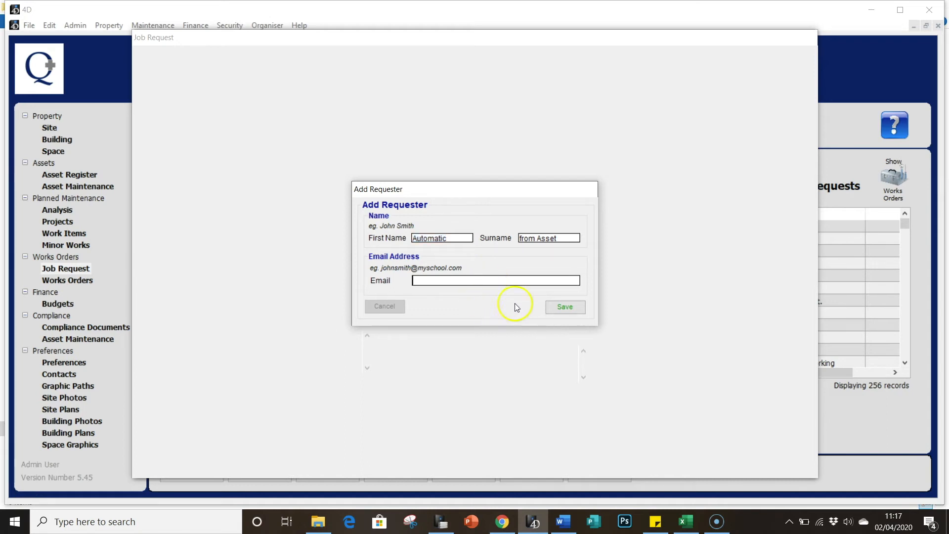
{"action": "left_click", "coordinate": [390, 316]}
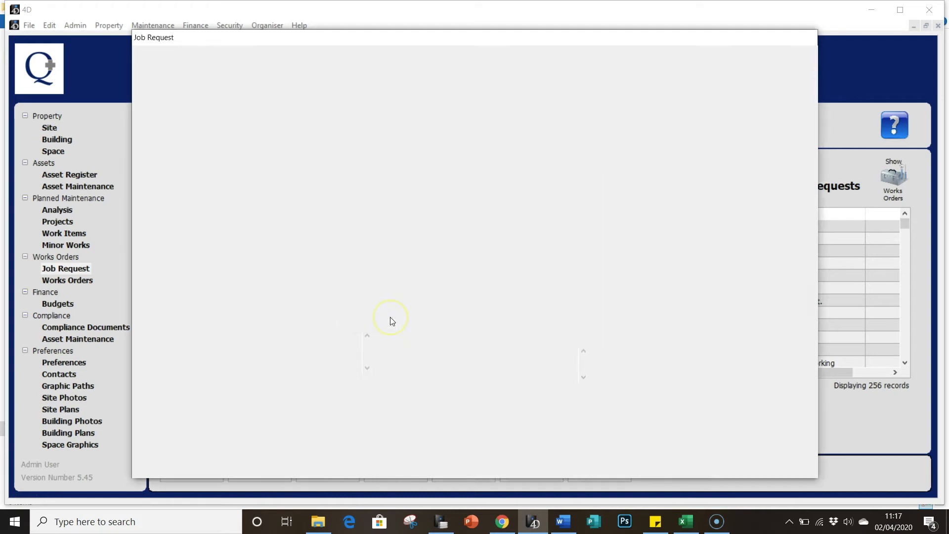
- Set the job request's originator to Ben Operative
{"action": "left_click", "coordinate": [174, 151]}
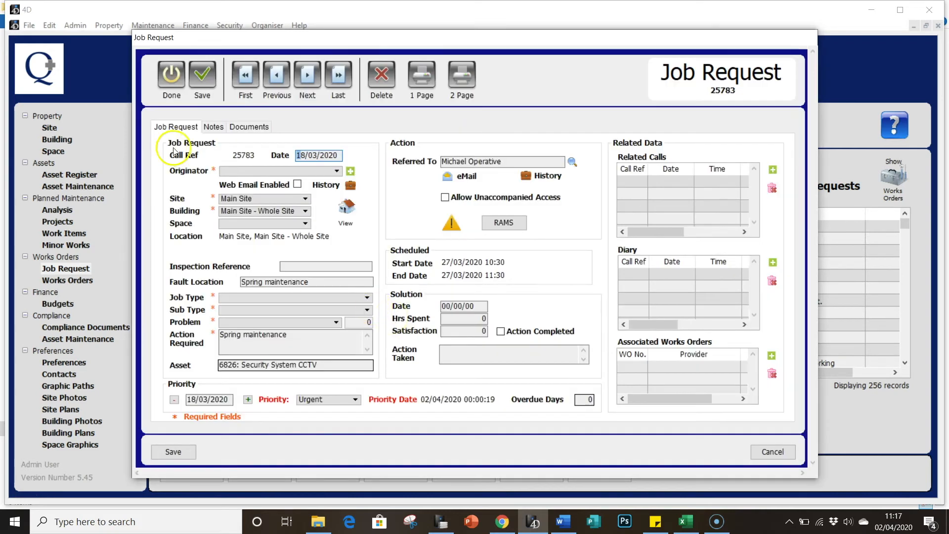
{"action": "left_click", "coordinate": [241, 171]}
{"action": "left_click", "coordinate": [218, 183]}
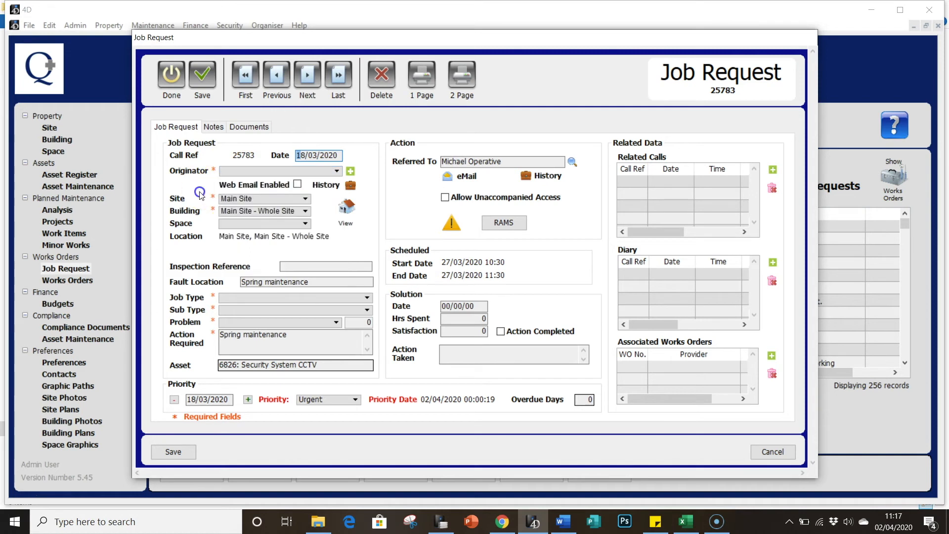
{"action": "left_click", "coordinate": [239, 172]}
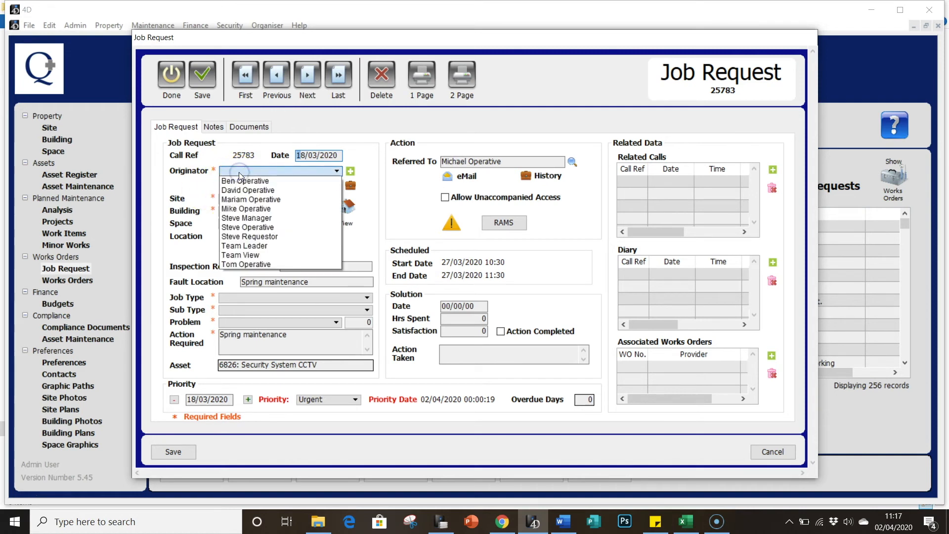
{"action": "left_click", "coordinate": [239, 180]}
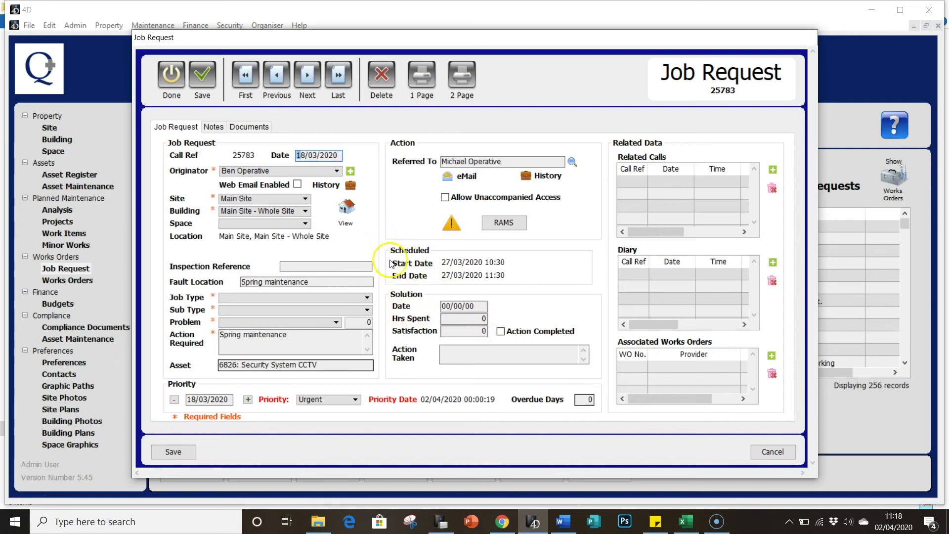
- Tick Action Completed on the job request to bring up its asset maintenance record
{"action": "left_click", "coordinate": [467, 323]}
{"action": "left_click", "coordinate": [500, 331]}
{"action": "left_click", "coordinate": [500, 331]}
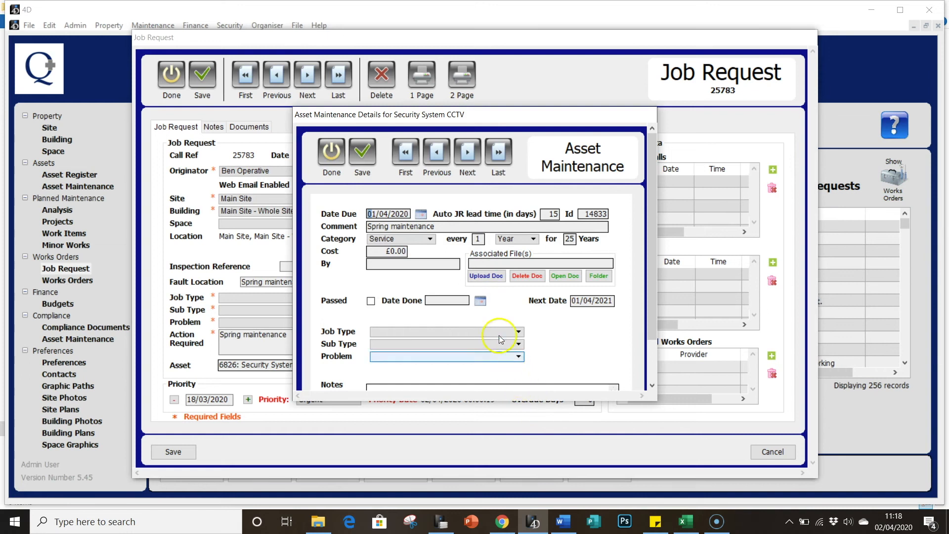
- Upload Asset Service.docx from the Asset Maintenance Files folder to the maintenance record
{"action": "scroll", "coordinate": [461, 287], "scroll_direction": "down", "scroll_amount": 1}
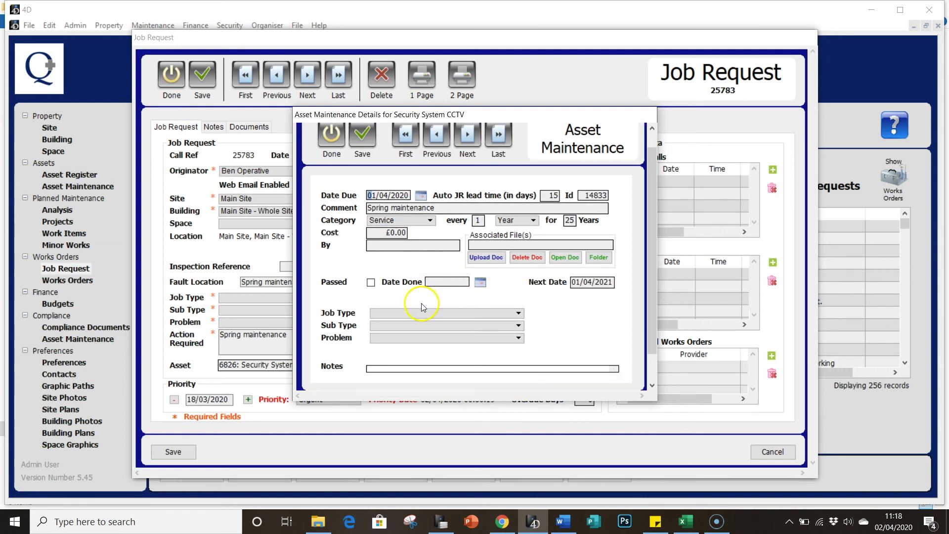
{"action": "left_click", "coordinate": [477, 258]}
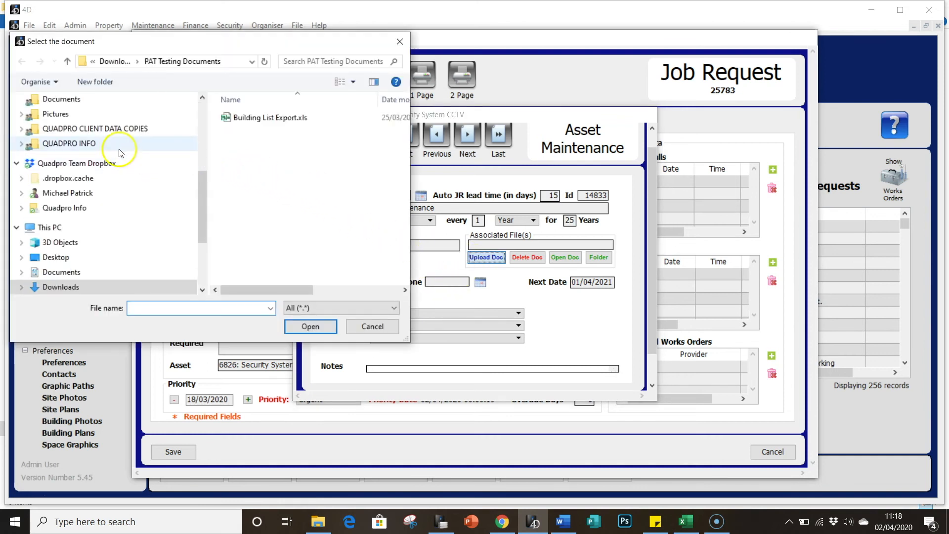
{"action": "scroll", "coordinate": [117, 151], "scroll_direction": "up", "scroll_amount": 2}
{"action": "scroll", "coordinate": [117, 151], "scroll_direction": "up", "scroll_amount": 3}
{"action": "left_click", "coordinate": [103, 212]}
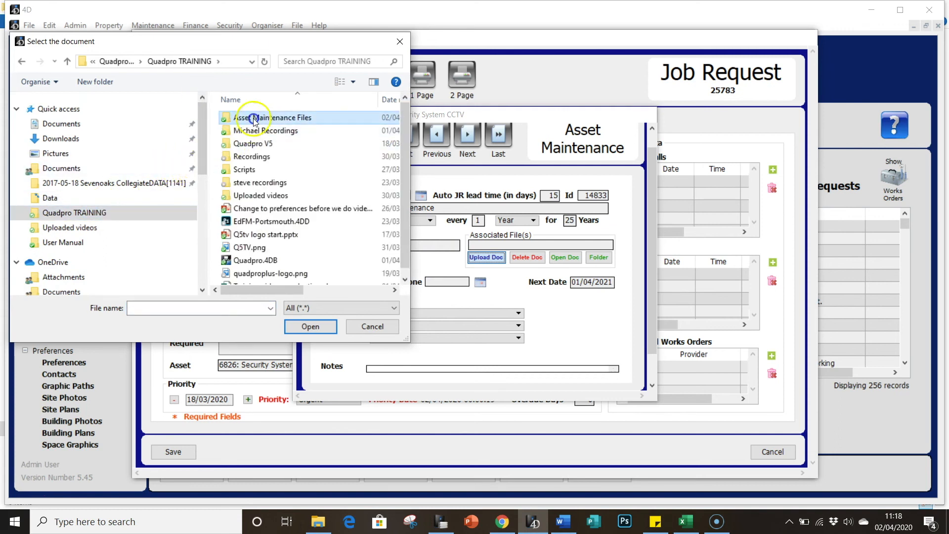
{"action": "double_click", "coordinate": [253, 118]}
{"action": "left_click", "coordinate": [254, 119]}
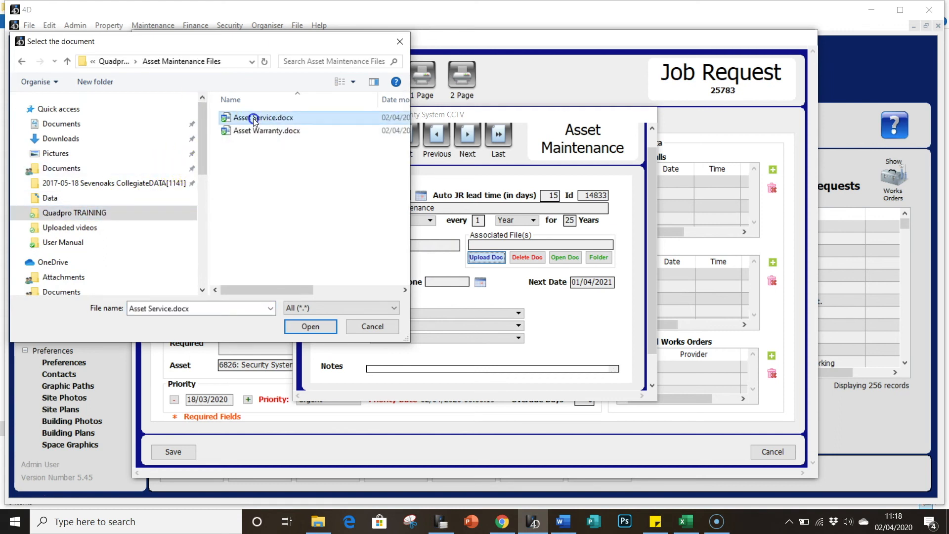
{"action": "left_click", "coordinate": [256, 130]}
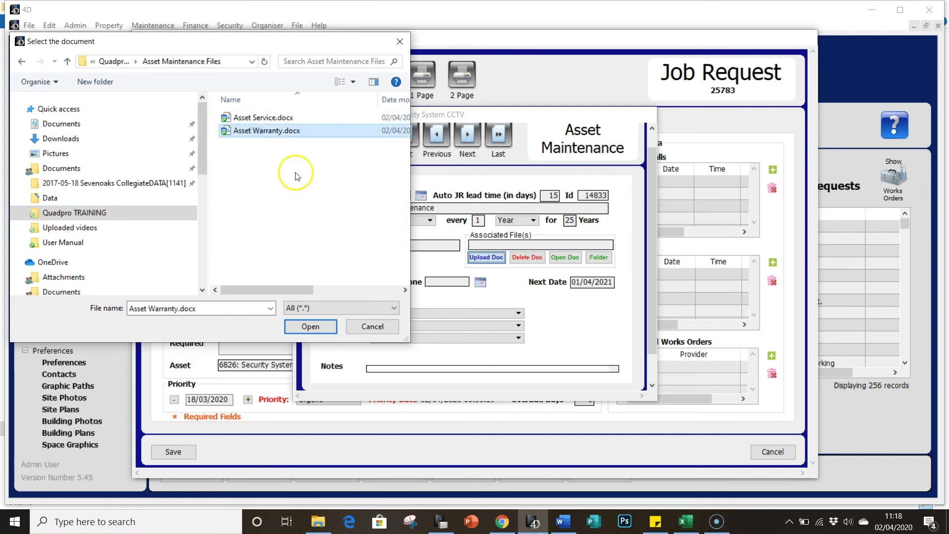
{"action": "left_click", "coordinate": [271, 122]}
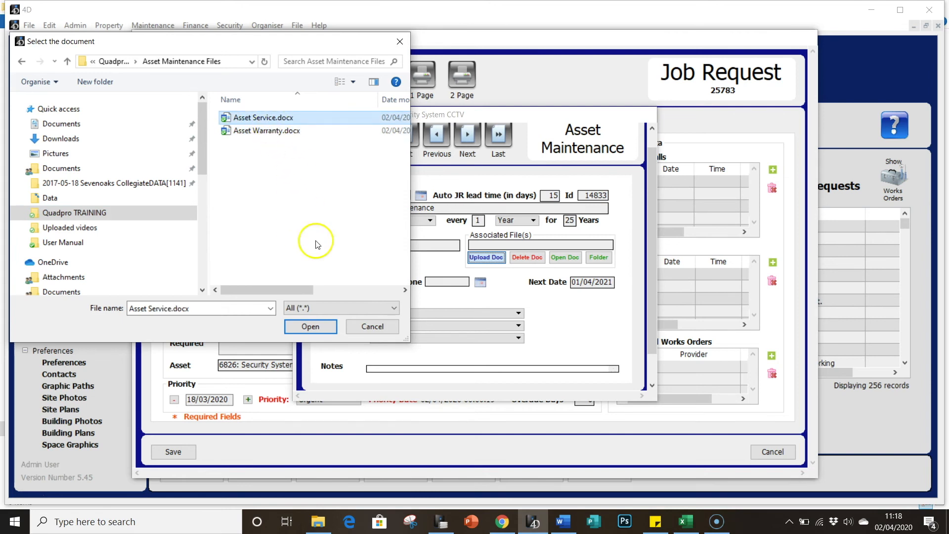
{"action": "left_click", "coordinate": [332, 329]}
- Add Asset Warranty.docx as a further associated file on the maintenance record
{"action": "left_click", "coordinate": [495, 258]}
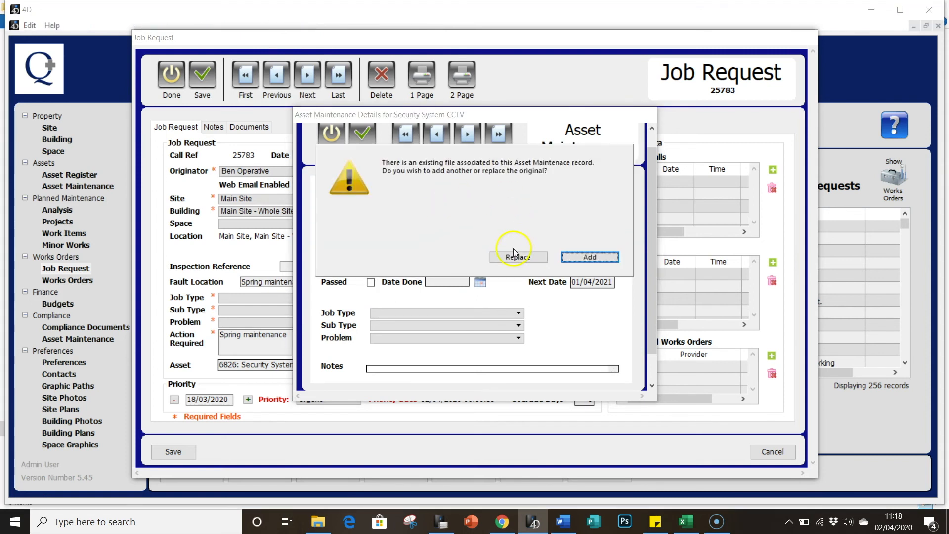
{"action": "left_click", "coordinate": [587, 255]}
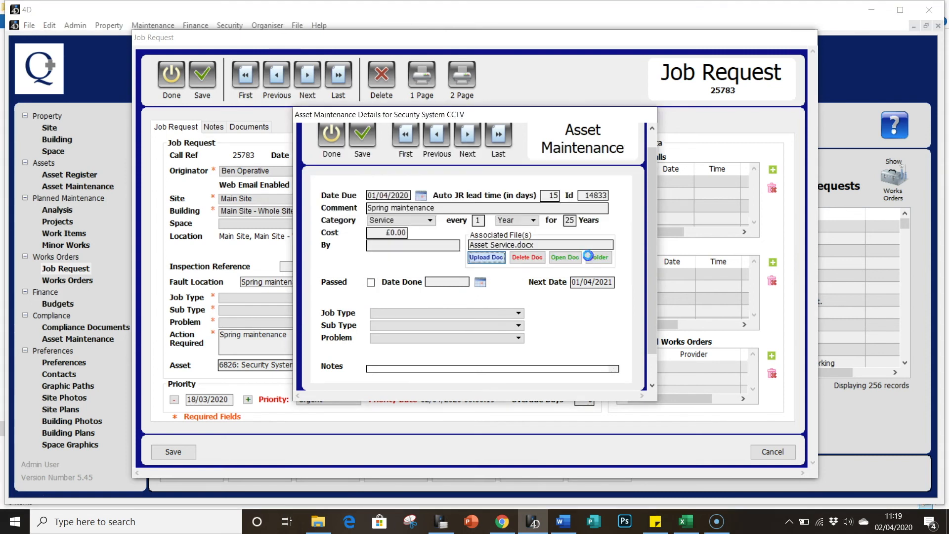
{"action": "left_click", "coordinate": [248, 130]}
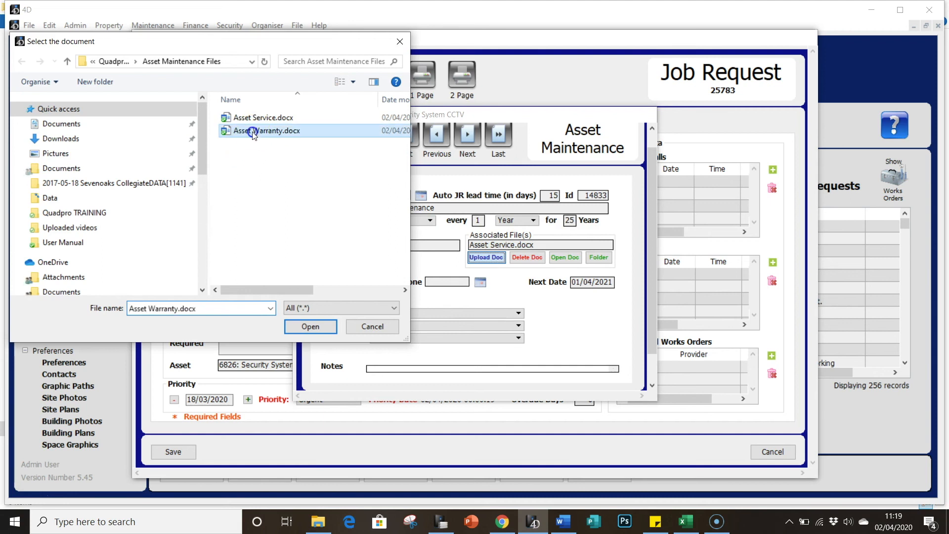
{"action": "left_click", "coordinate": [302, 327]}
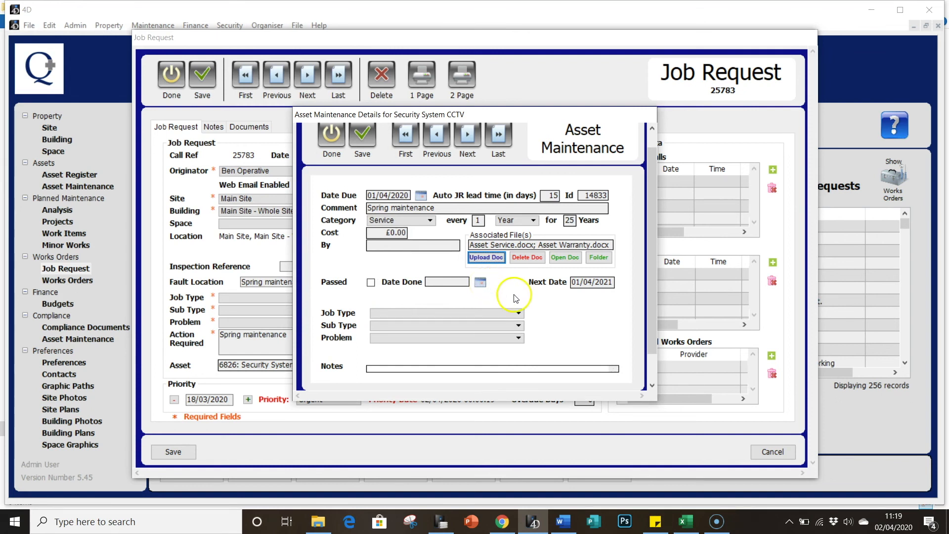
- Mark the maintenance as passed and set its done date to 02/04/2020
{"action": "left_click", "coordinate": [372, 283]}
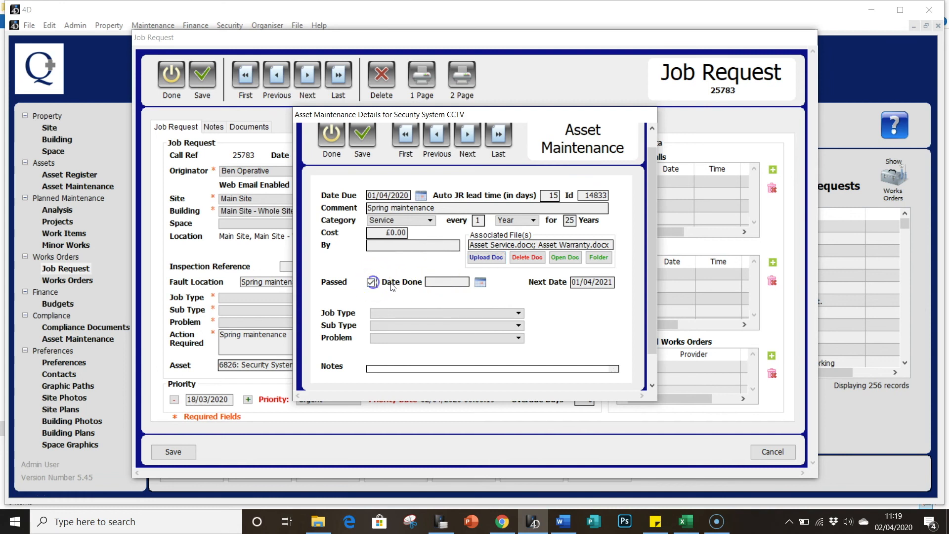
{"action": "left_click", "coordinate": [478, 284]}
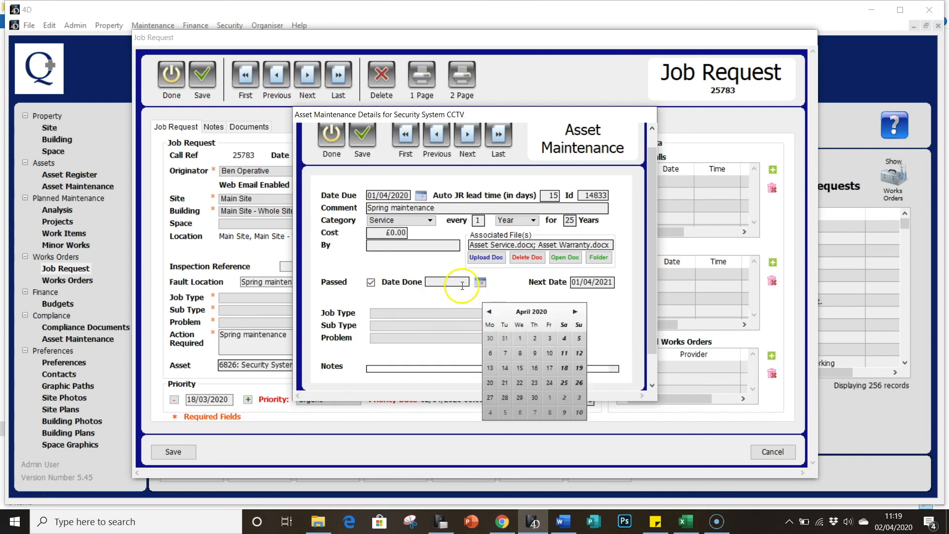
{"action": "left_click", "coordinate": [533, 338]}
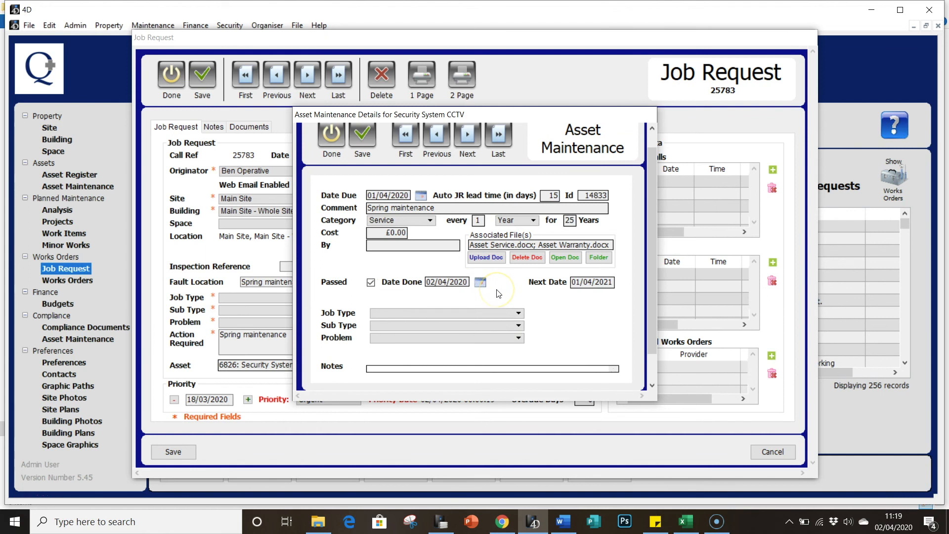
- Open the maintenance record's file folder and browse up to the asset's folder of maintenance files
{"action": "left_click", "coordinate": [591, 258]}
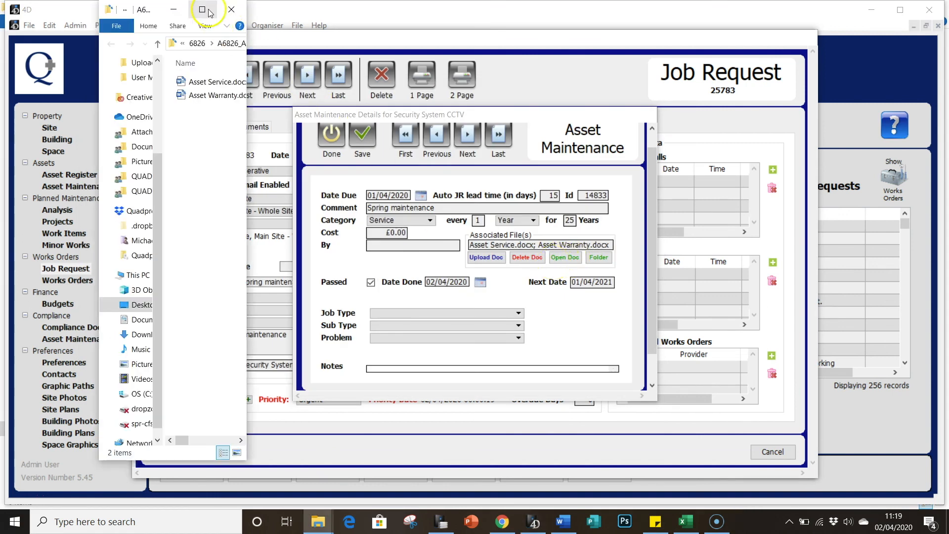
{"action": "left_click", "coordinate": [202, 9]}
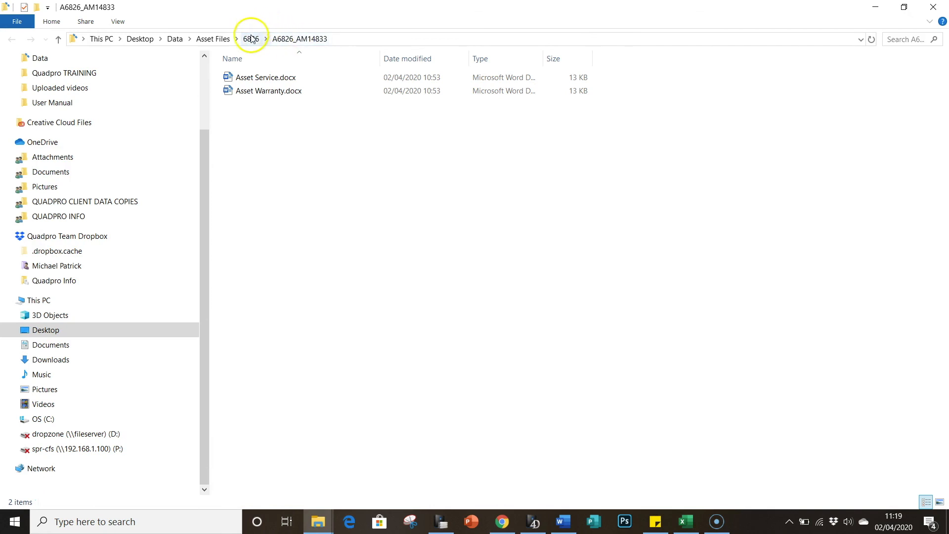
{"action": "left_click", "coordinate": [253, 40]}
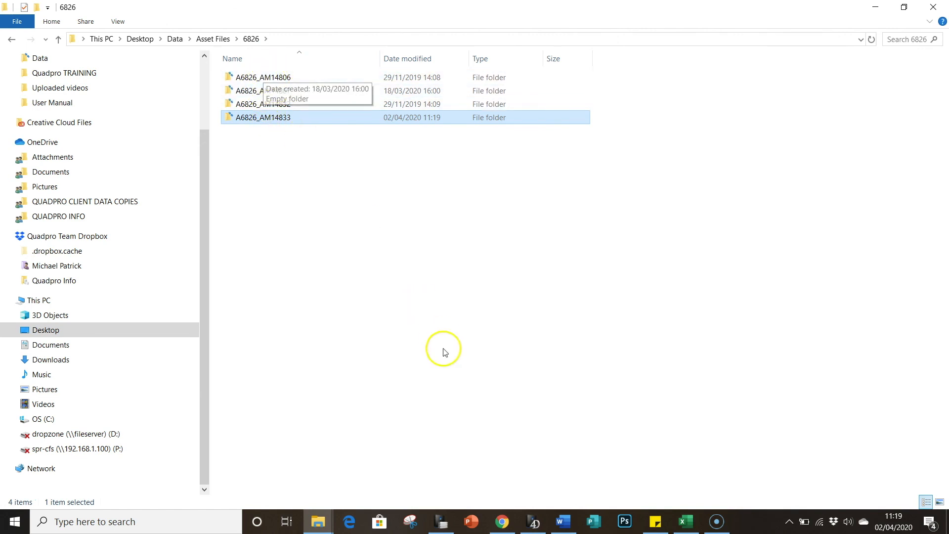
{"action": "left_click", "coordinate": [533, 522]}
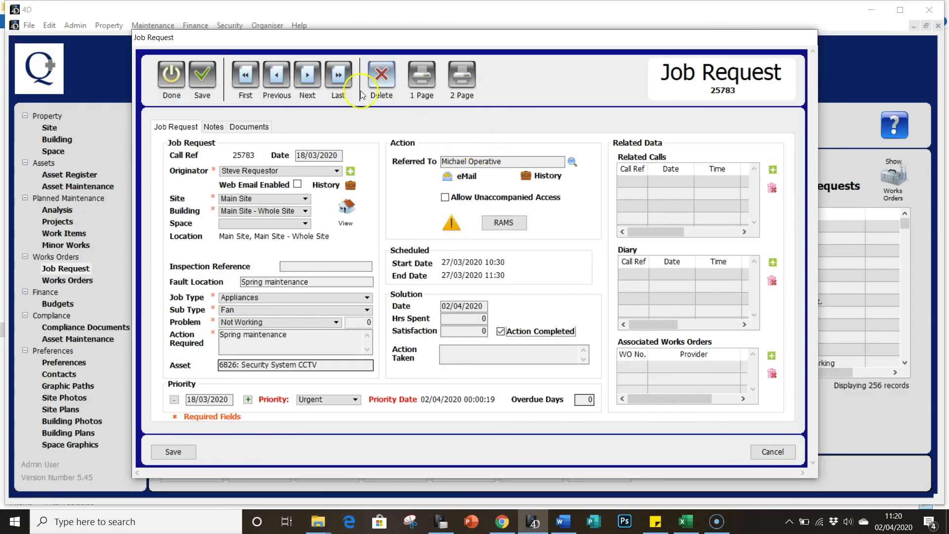
- Save the completed job request and return to the job requests list
{"action": "left_click", "coordinate": [214, 74]}
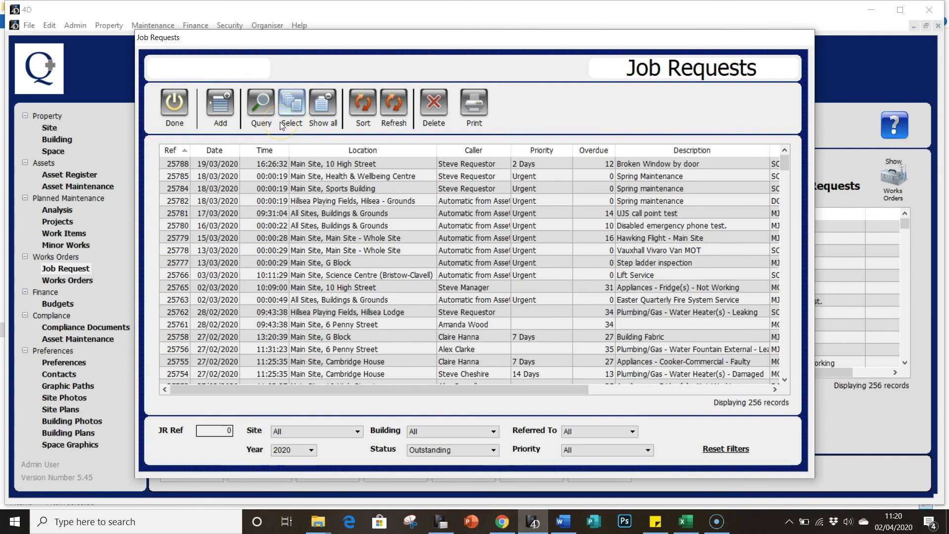
{"action": "left_click", "coordinate": [278, 123]}
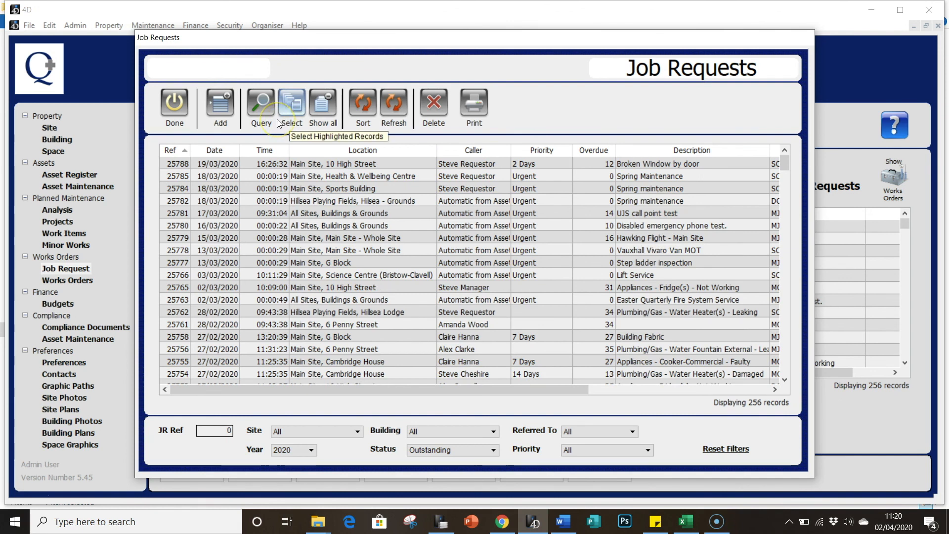